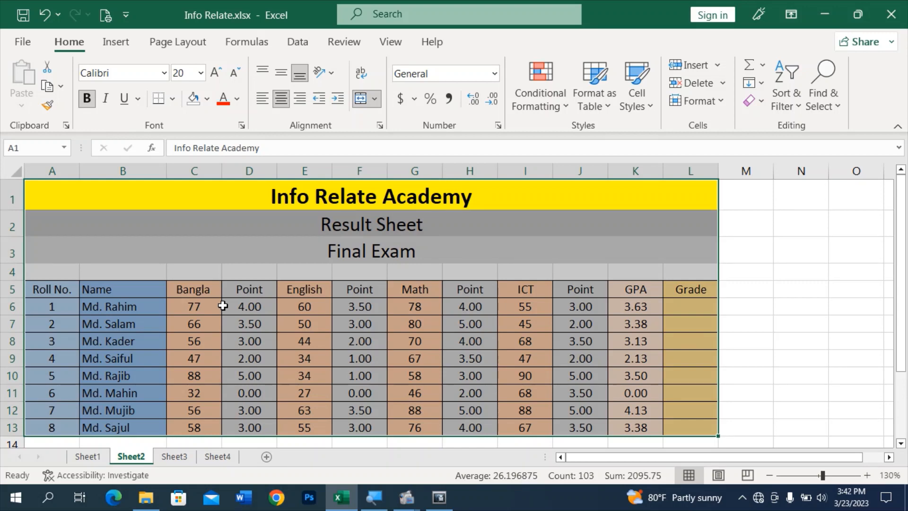
left_click(237, 284)
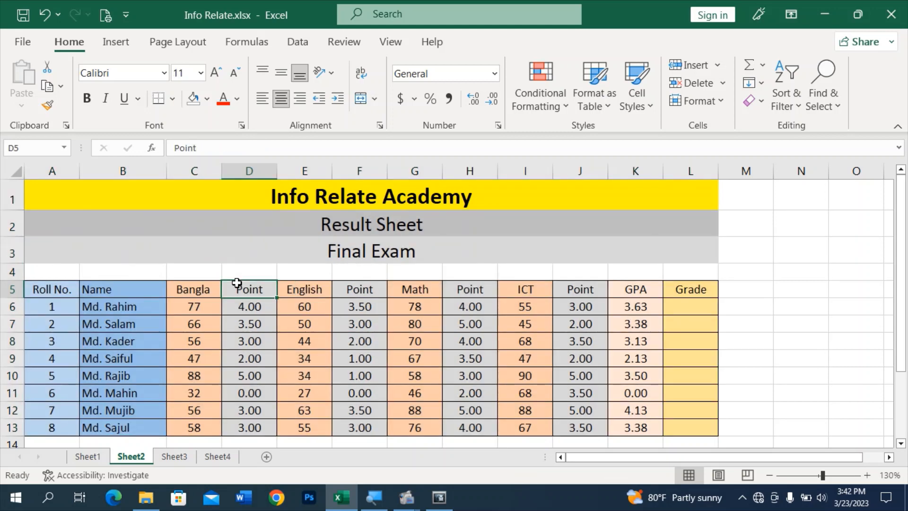
left_click(225, 243)
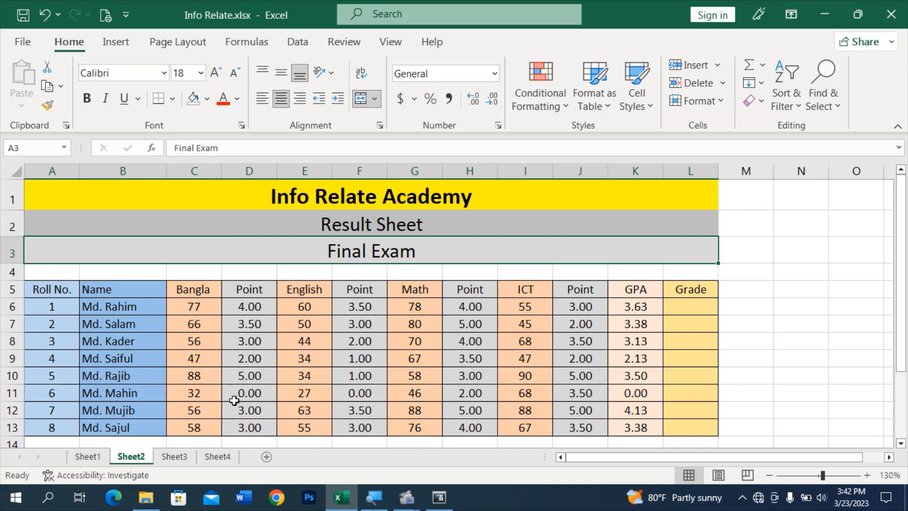
On Sheet4, clear the existing Total and Merit Postion values in G6:H13
left_click(220, 457)
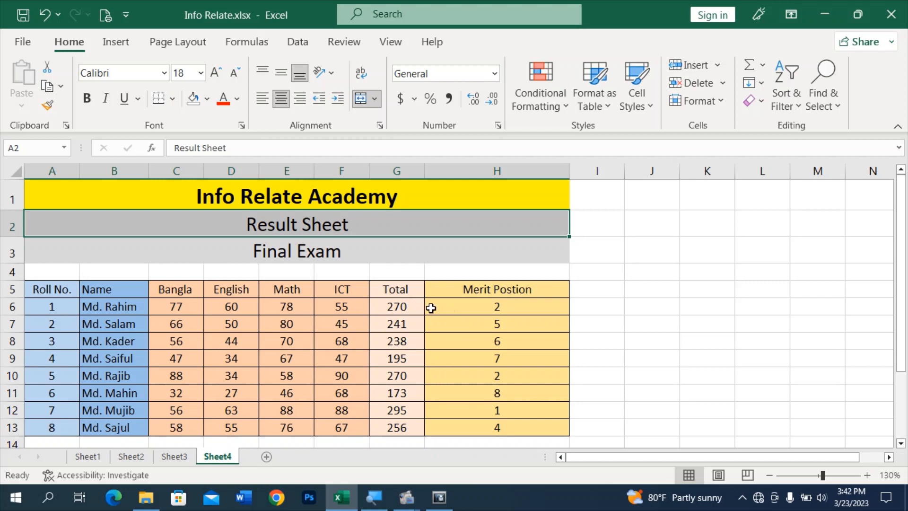
left_click_drag(406, 307, 498, 427)
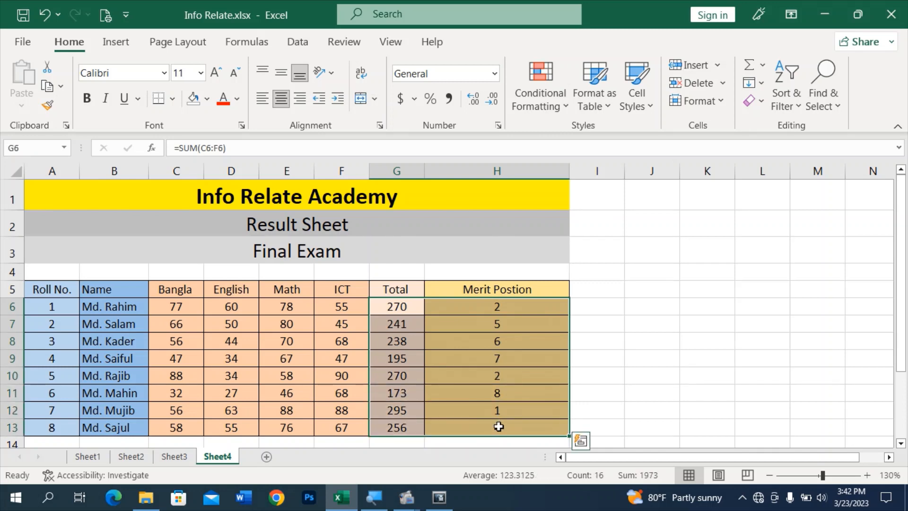
key("Delete")
left_click(466, 396)
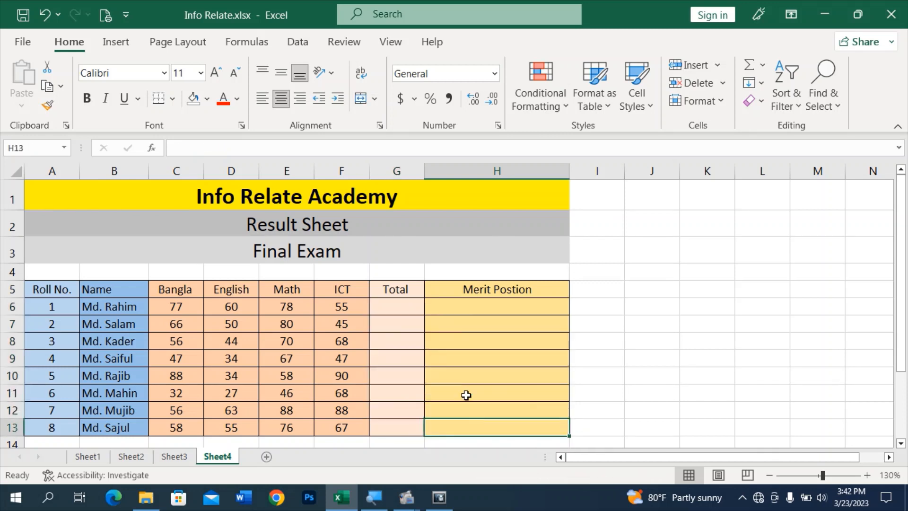
Enter =SUM(C6:F6) in G6 to total the four subject marks for roll number 1
left_click(399, 321)
left_click(398, 308)
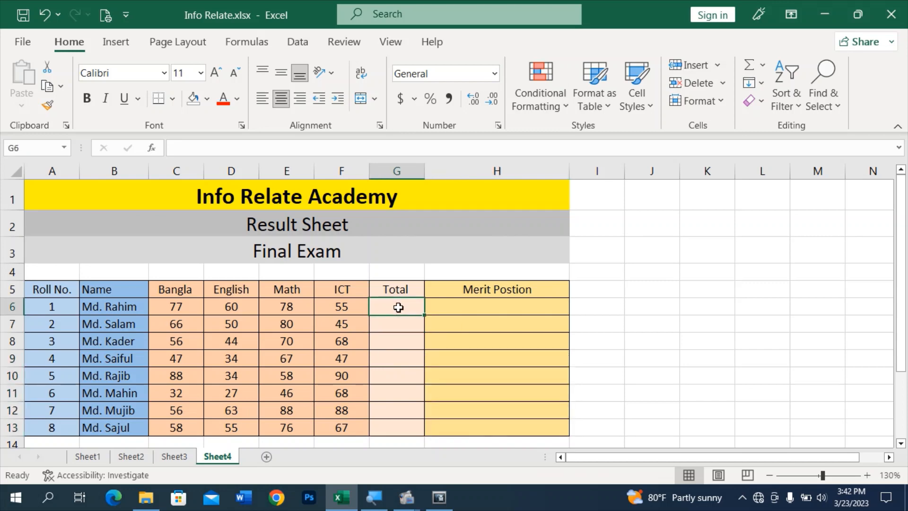
type("=")
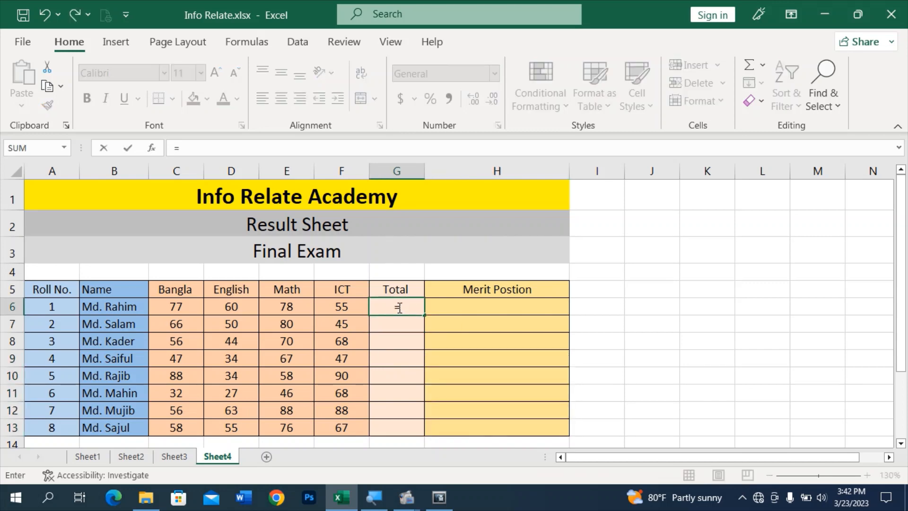
type("sum")
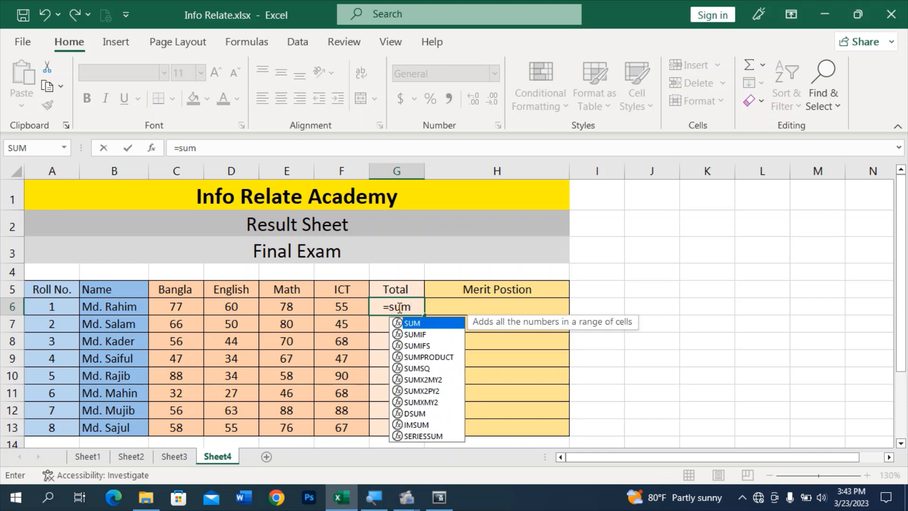
type("(")
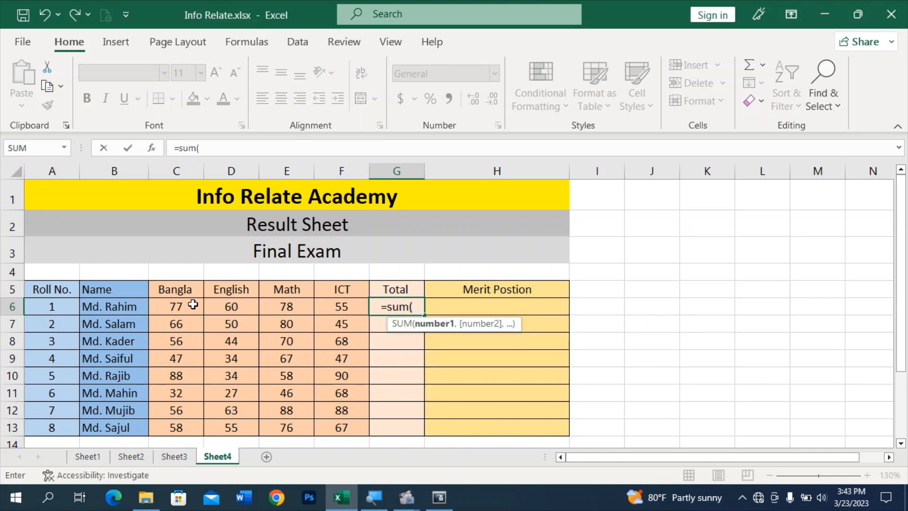
left_click_drag(190, 305, 348, 306)
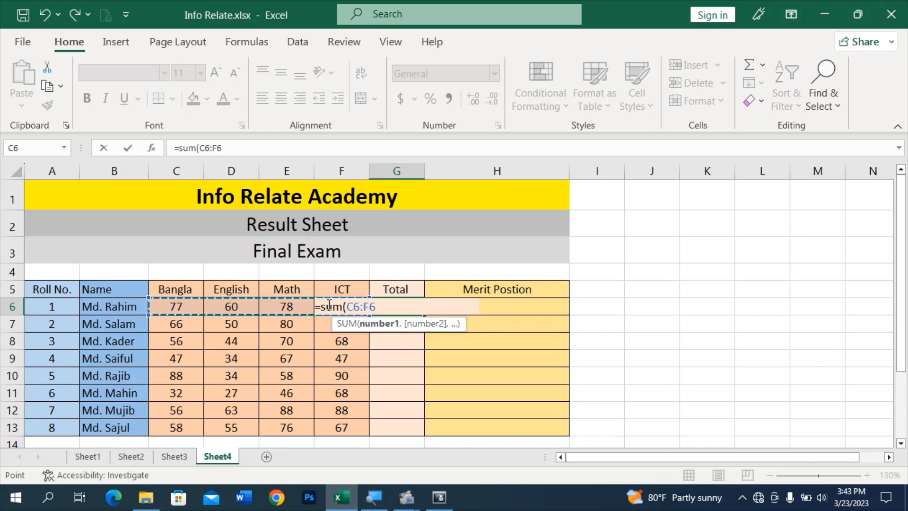
type(")")
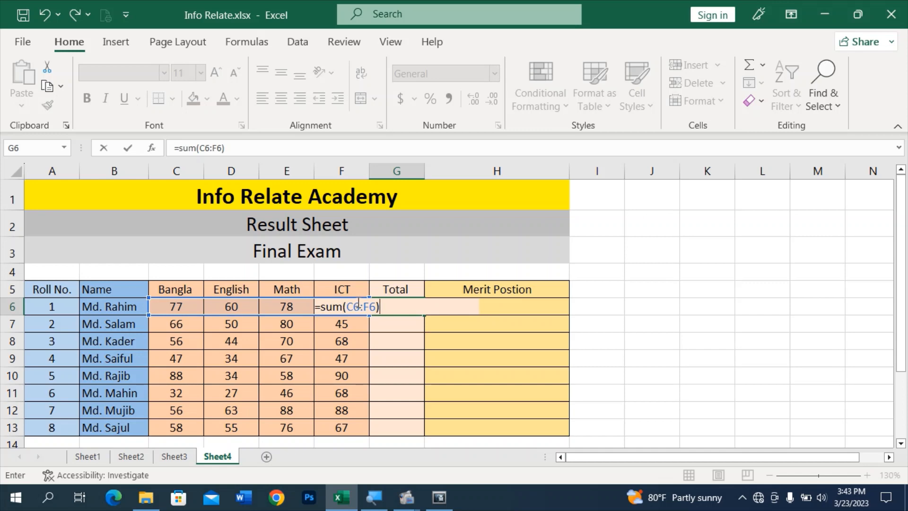
key("Return")
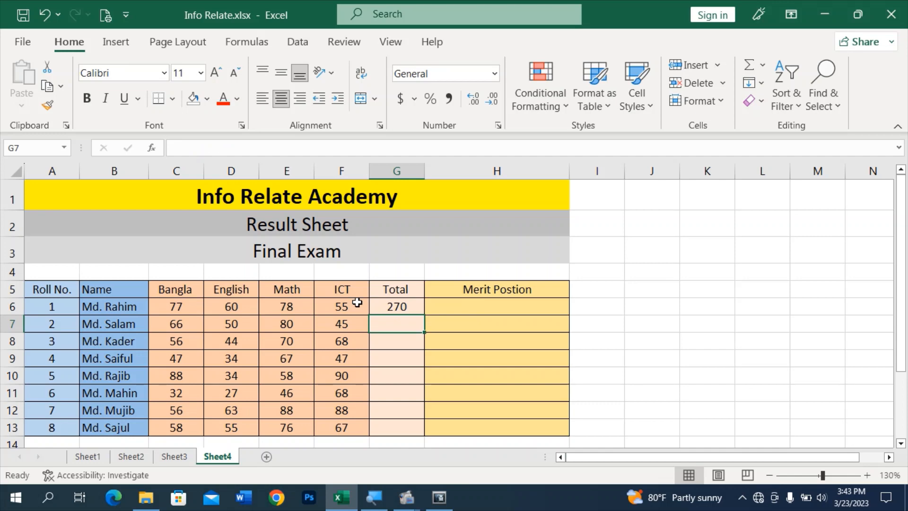
Fill the Total formula from G6 down to G13 for all students
left_click(398, 307)
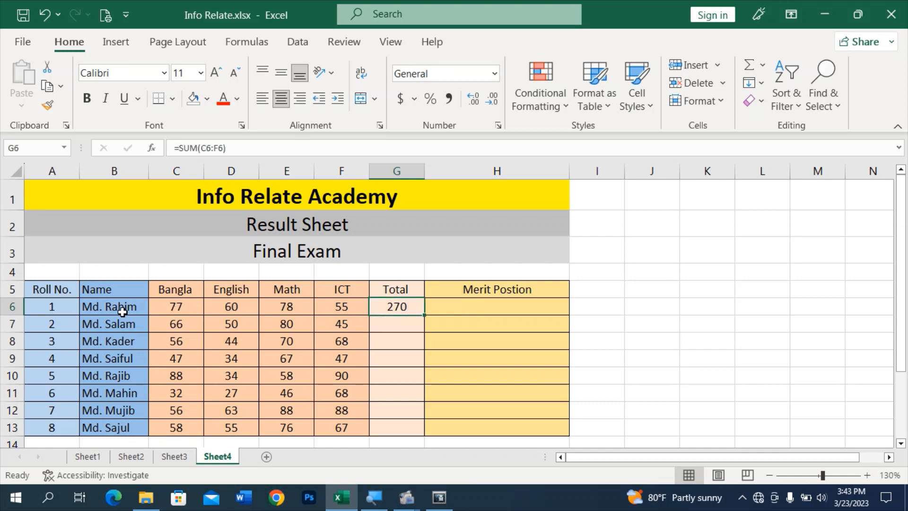
left_click(384, 303)
left_click_drag(425, 315, 432, 432)
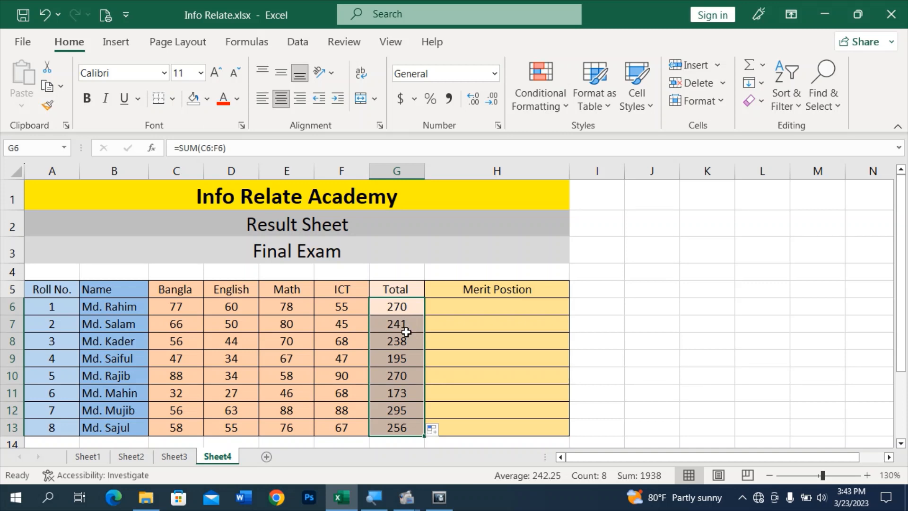
Enter =RANK(G6,$G$6:$G$13,0) in H6 to rank the first student's total in descending order
left_click(459, 308)
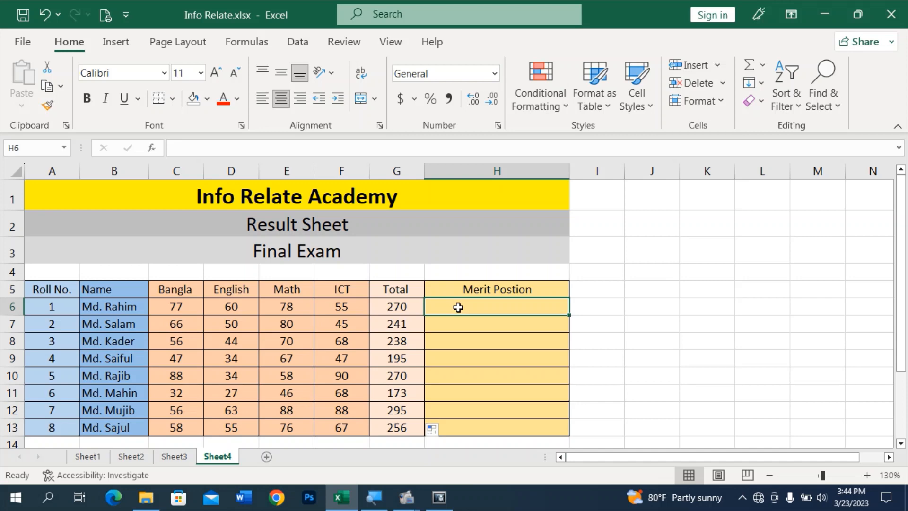
type("=")
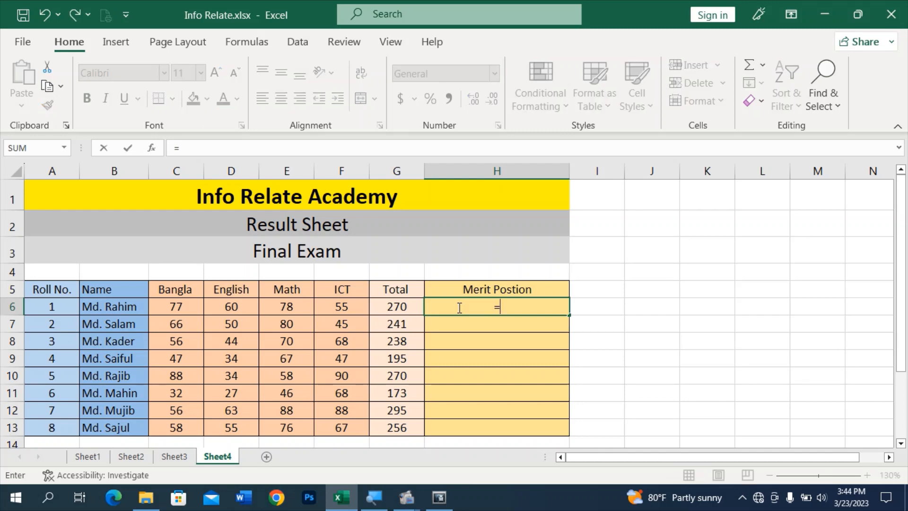
type("rank")
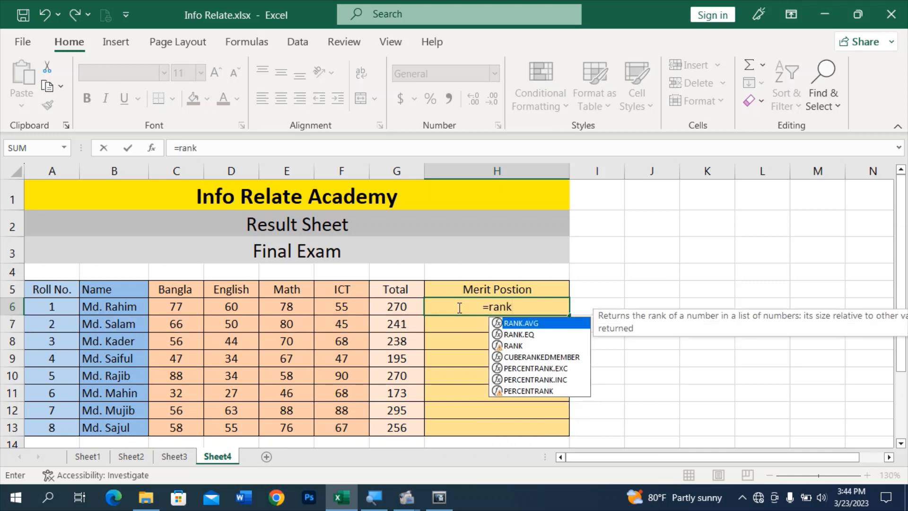
type("(")
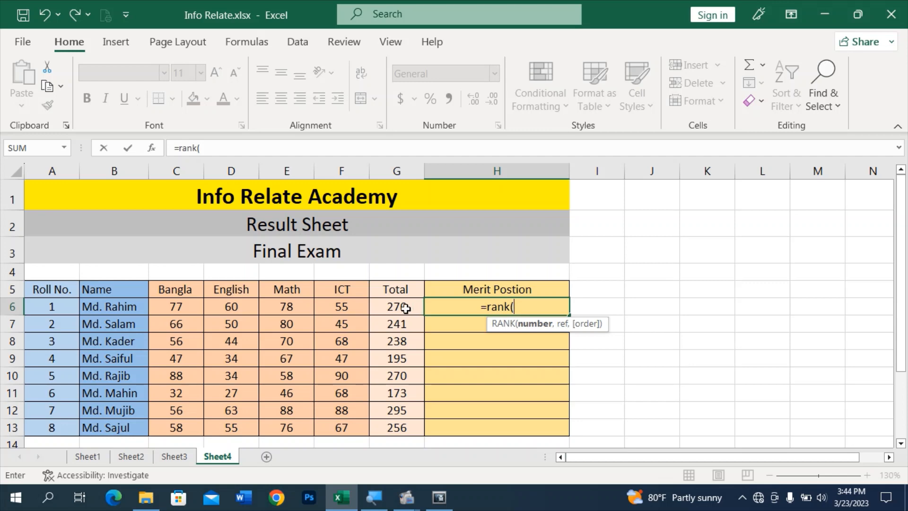
left_click(406, 308)
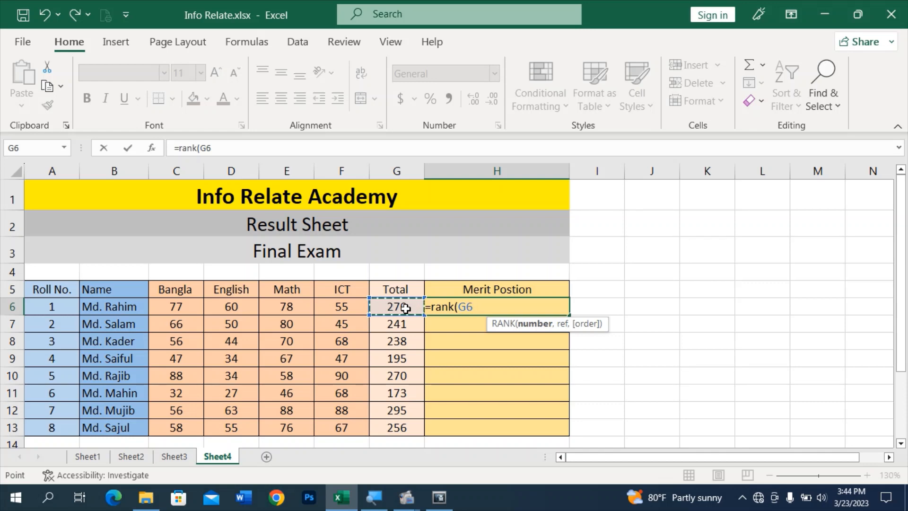
type(",")
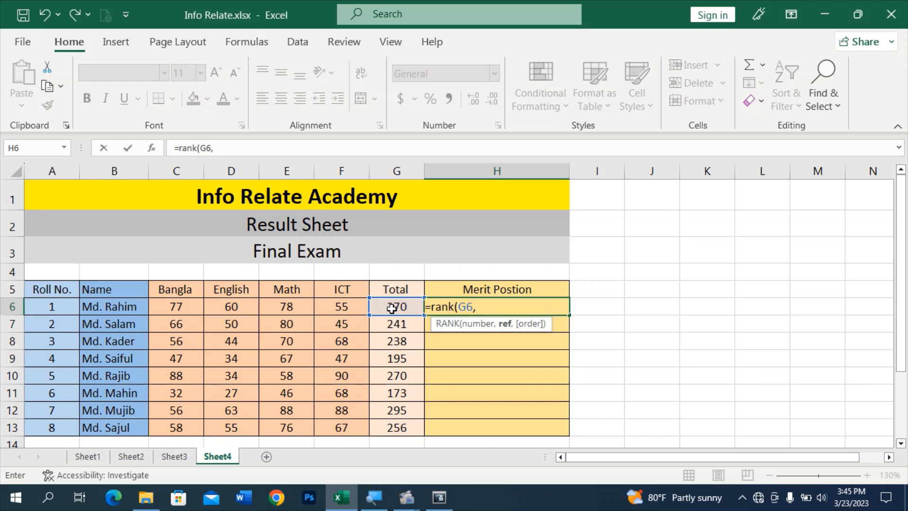
left_click_drag(391, 307, 414, 428)
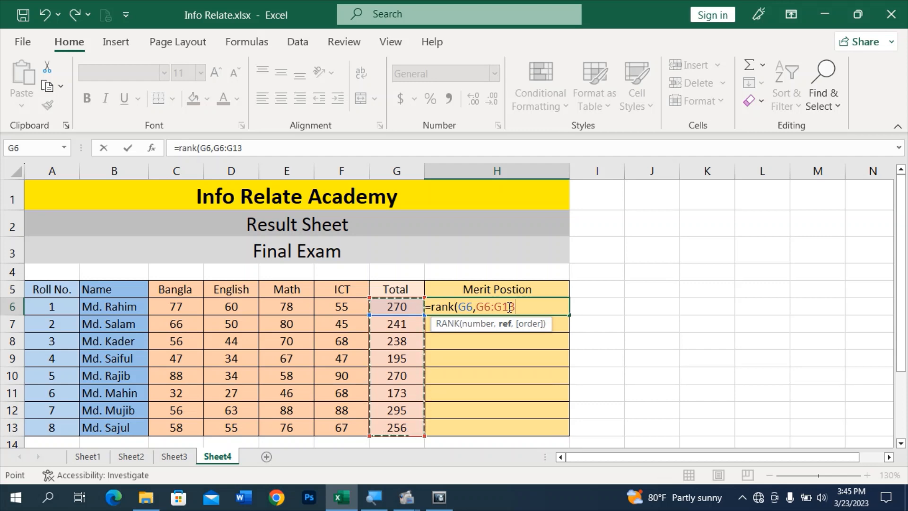
key("F4")
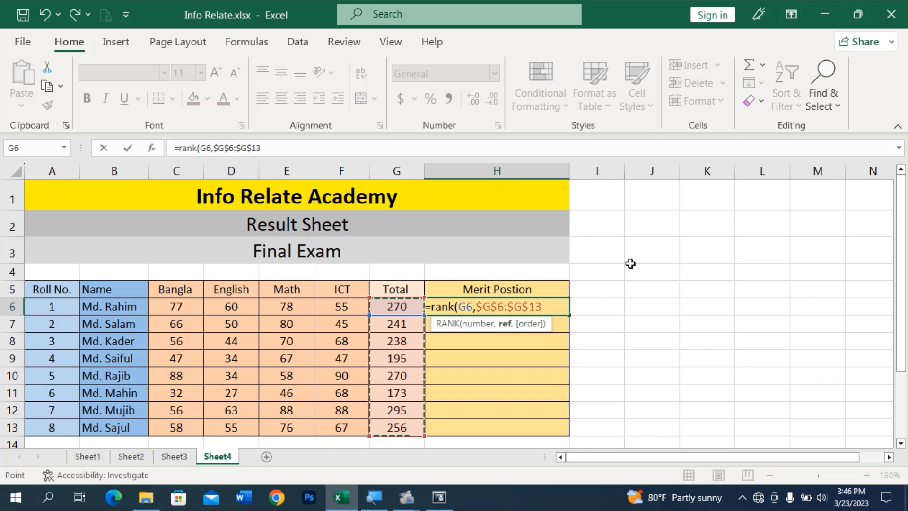
type(",")
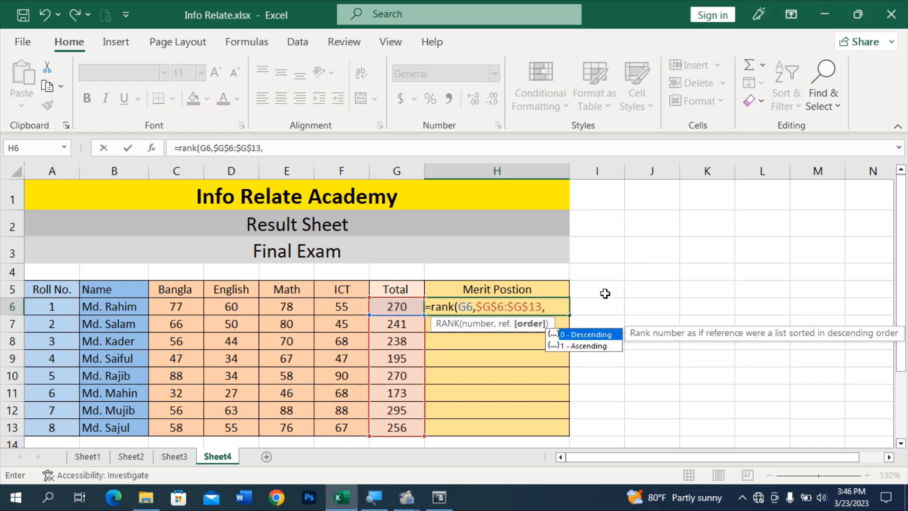
left_click(590, 334)
type("0")
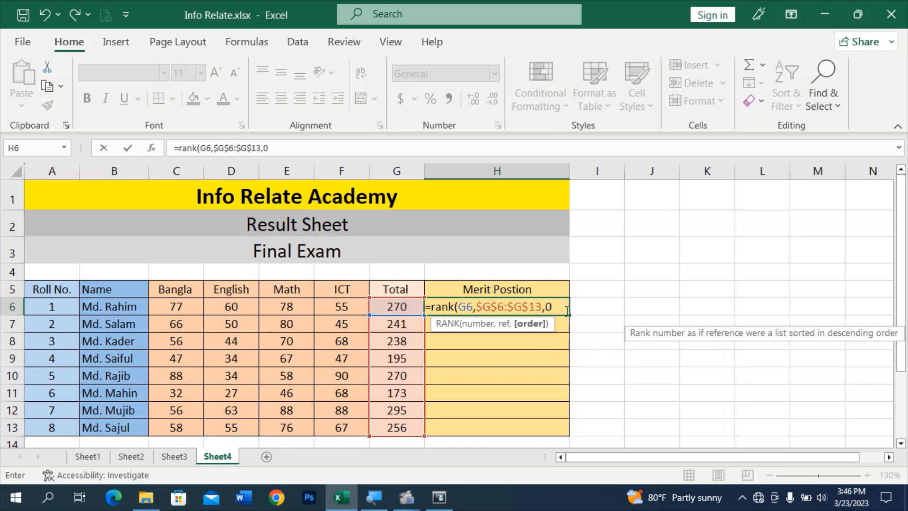
type(")")
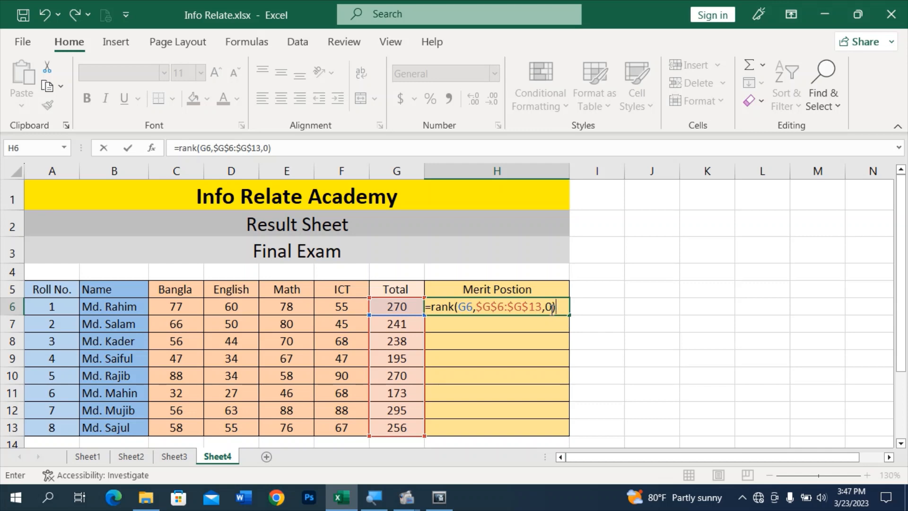
key("Return")
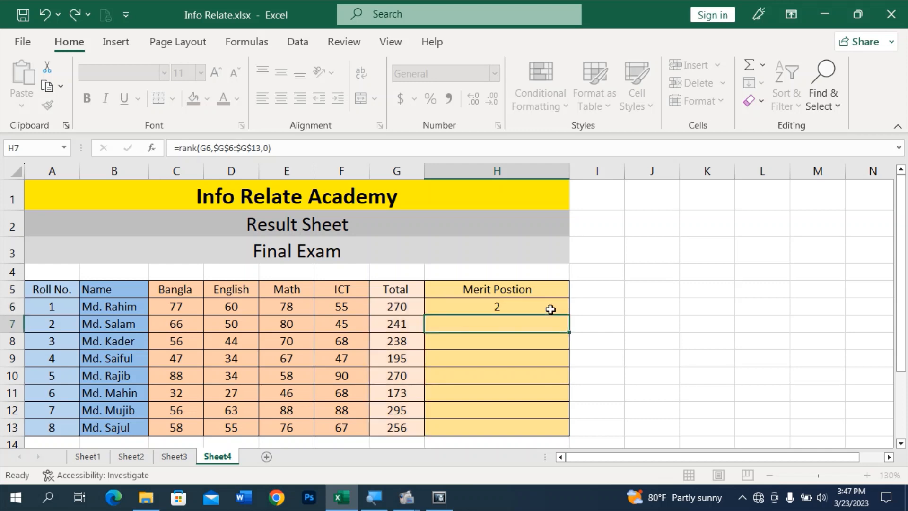
Fill the Merit Postion formula from H6 down to H13
left_click(551, 309)
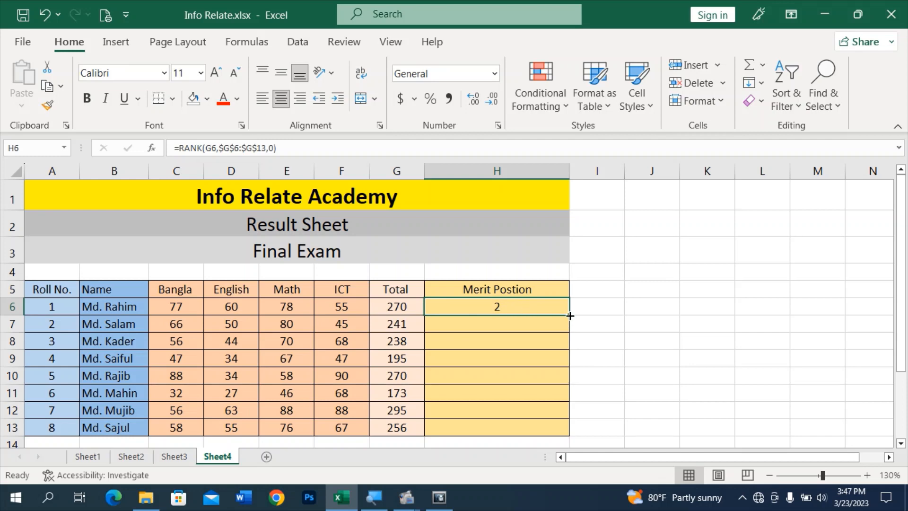
left_click_drag(570, 315, 577, 430)
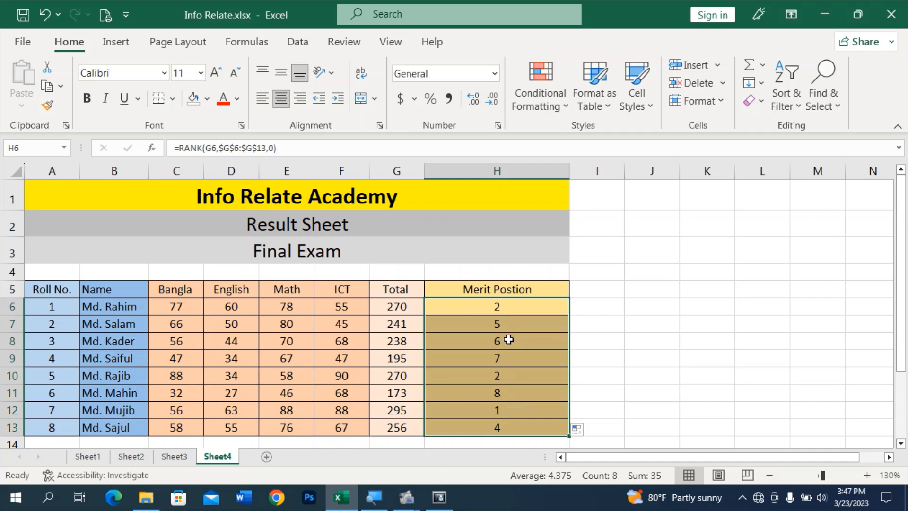
Set roll number 5's Math mark in E10 to 57 and check the rankings in H10 and H6
double_click(412, 376)
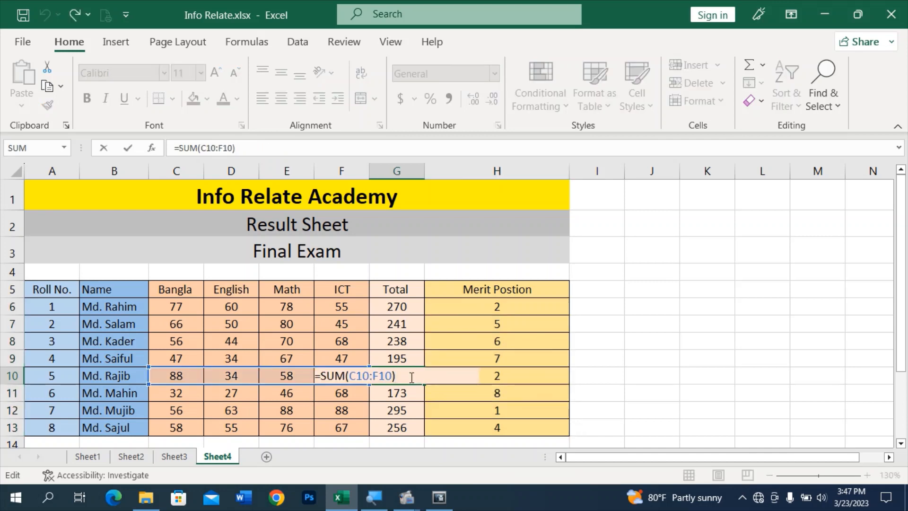
left_click(268, 358)
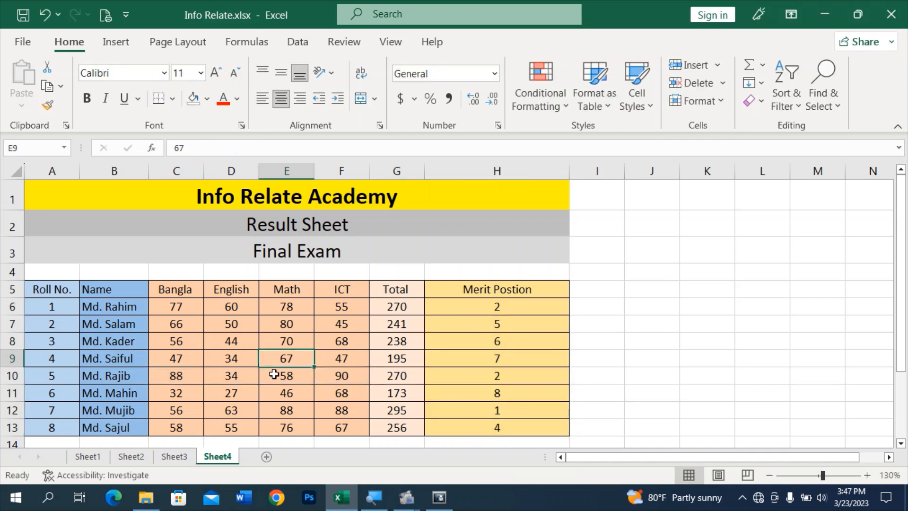
left_click(275, 375)
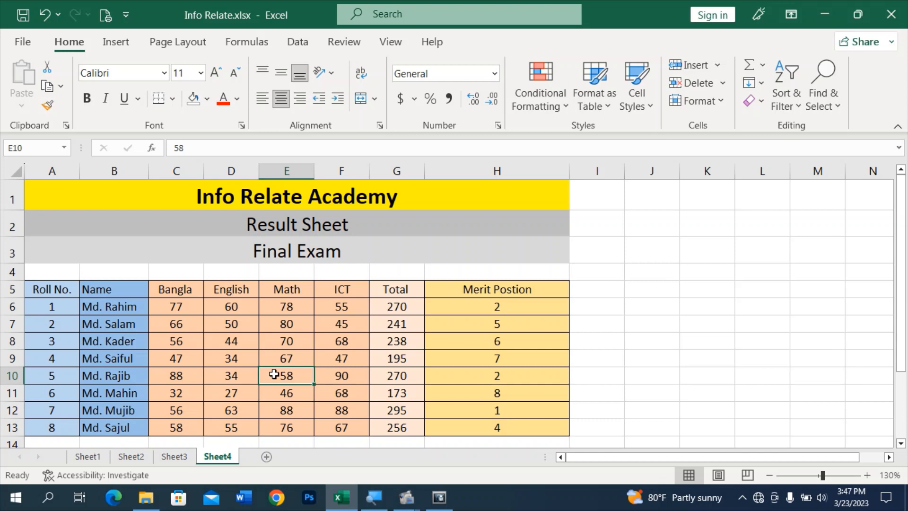
type("57")
key("Return")
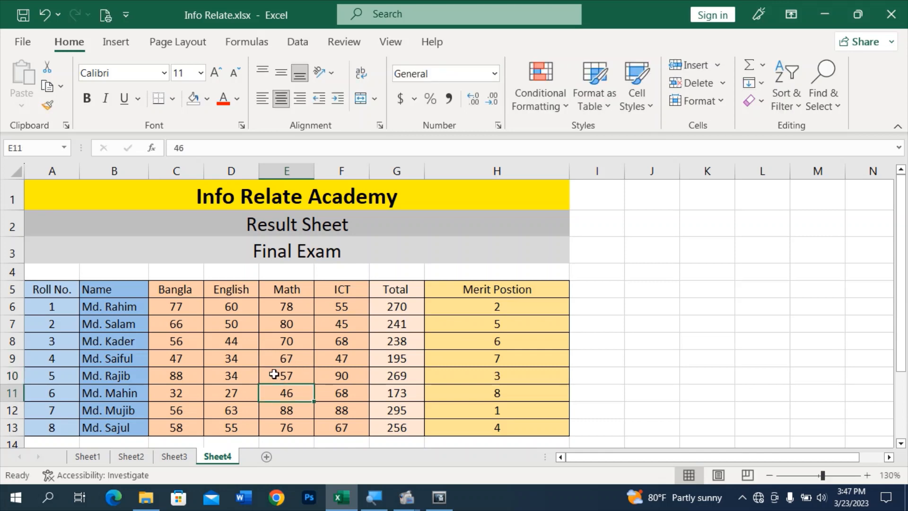
left_click(494, 380)
left_click(489, 307)
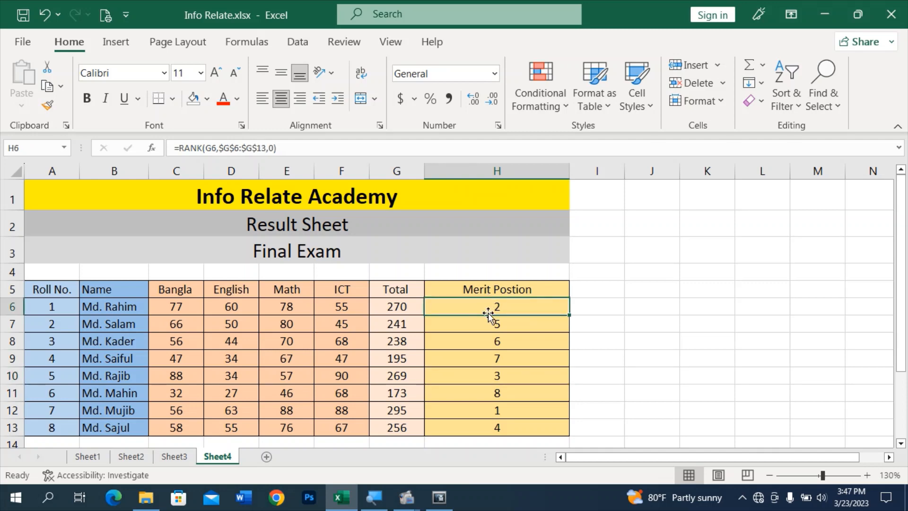